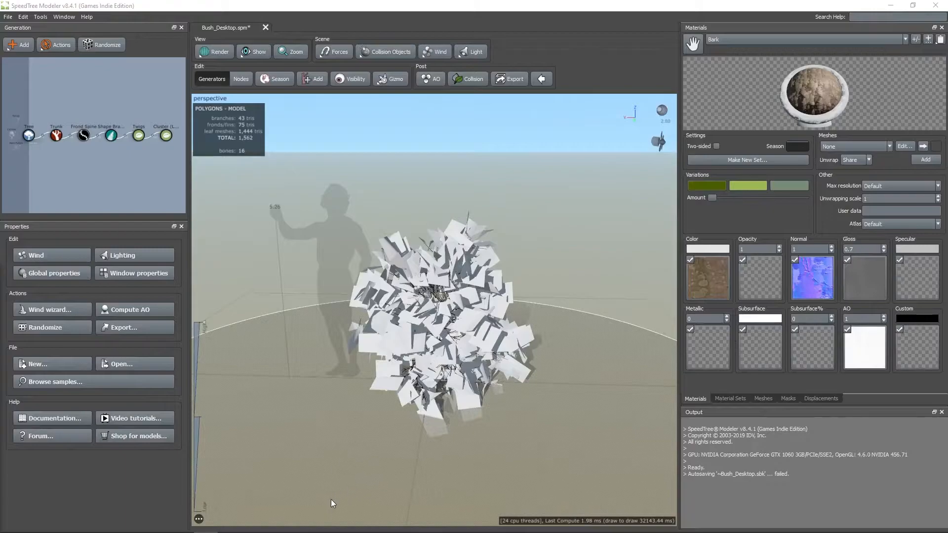
Add a new material named Leaf and make it the active material
drag(394, 426, 459, 306)
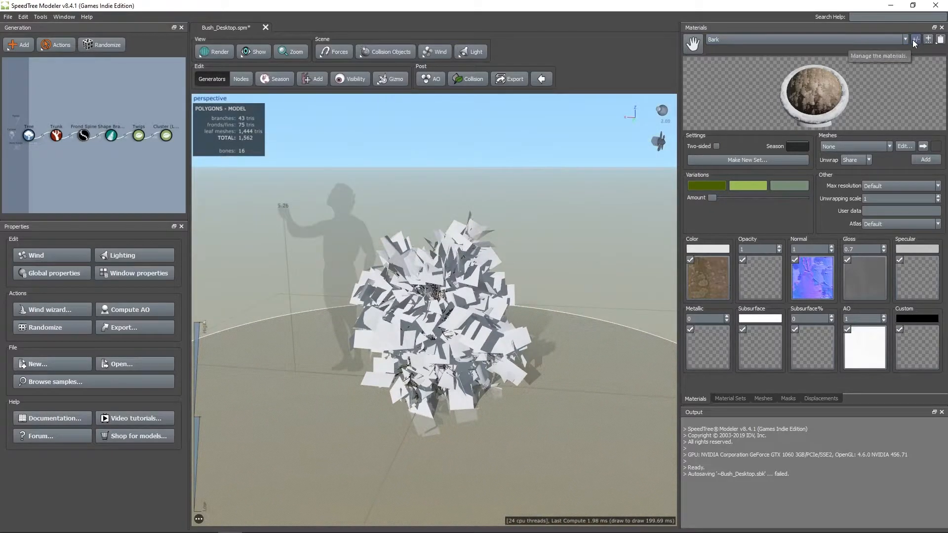
click(914, 39)
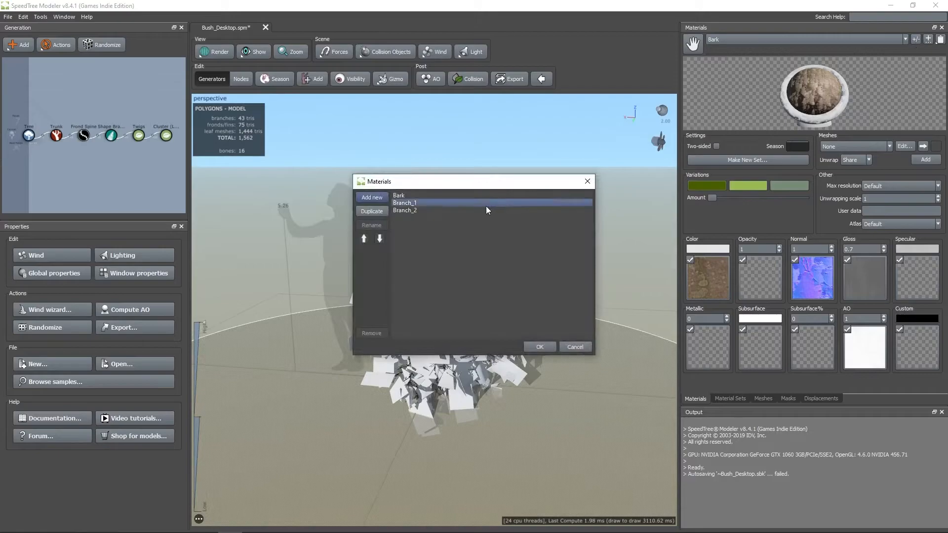
double_click(397, 218)
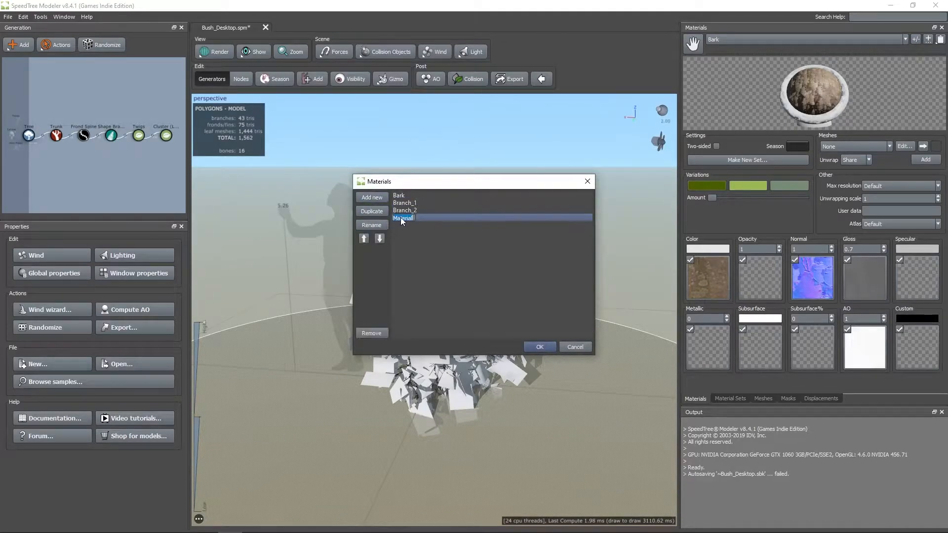
text(Leaf)
key(Return)
click(539, 344)
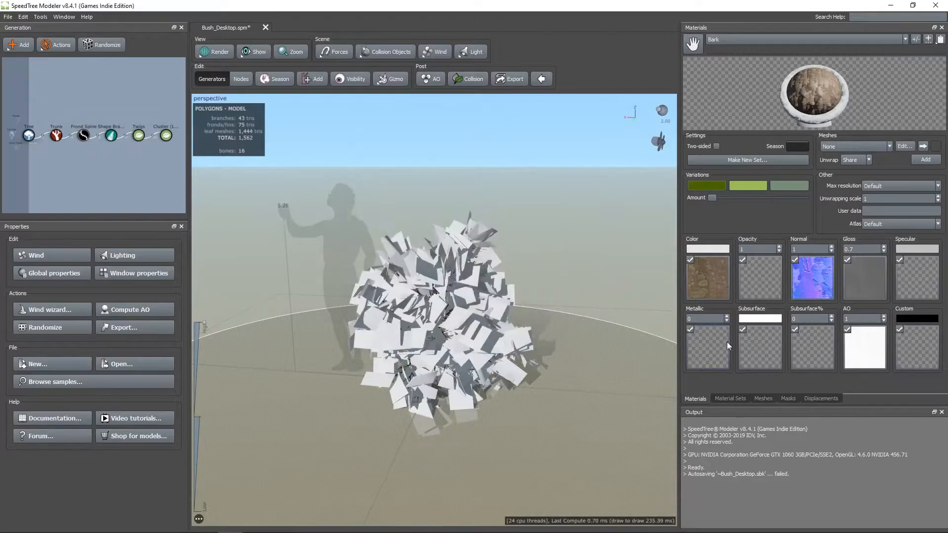
click(901, 37)
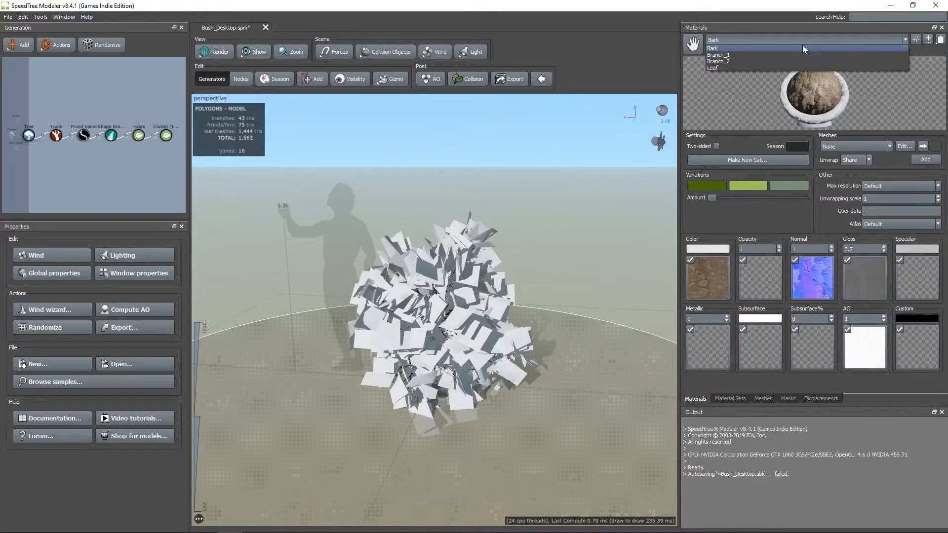
click(721, 68)
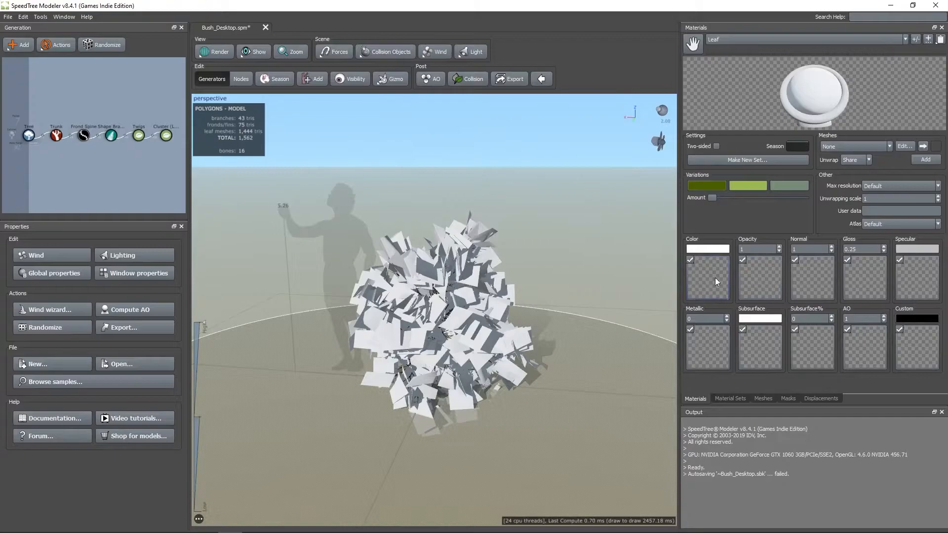
Load the umogbhtp_4K Albedo, Normal, Opacity, Roughness and Translucency images into the Leaf material's Color, Normal, Opacity, Gloss and Subsurface maps
drag(0, 158, 406, 128)
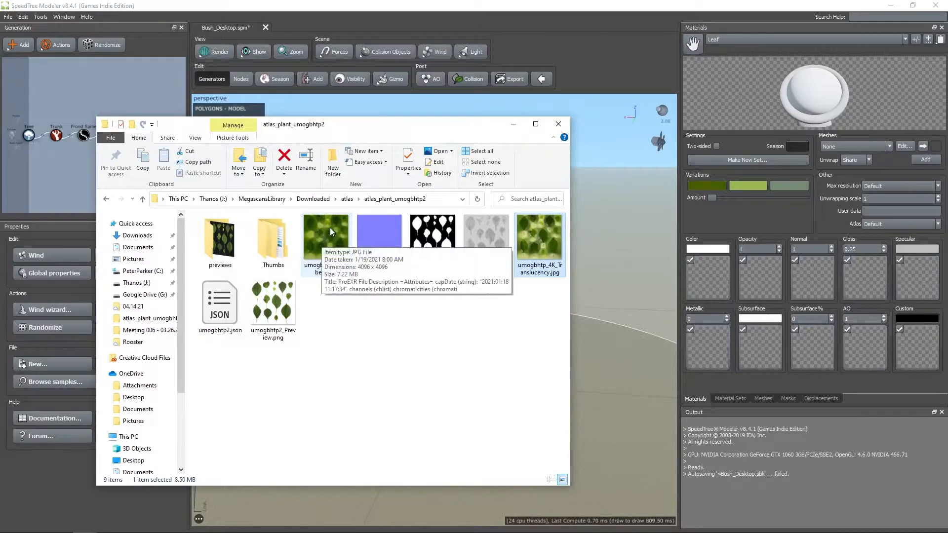
drag(323, 243, 709, 277)
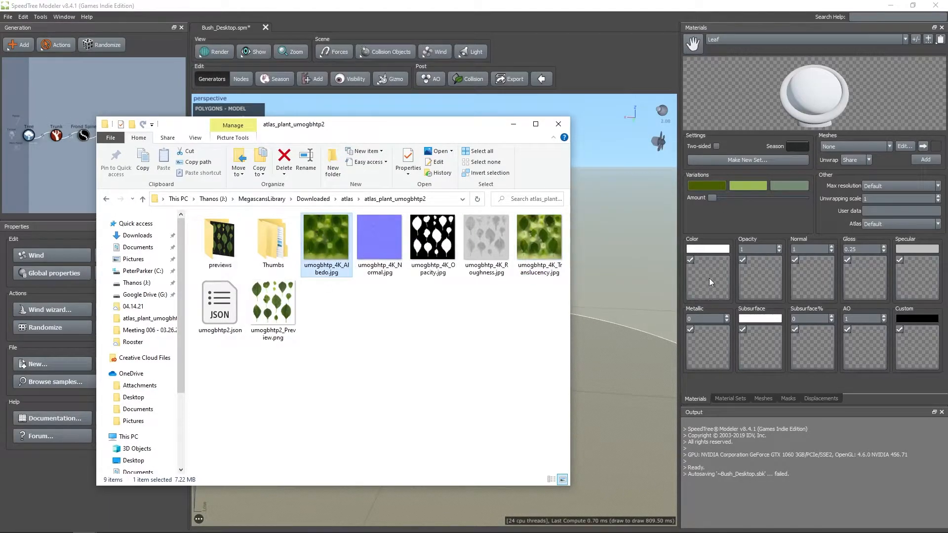
drag(386, 232, 810, 270)
drag(433, 237, 770, 266)
drag(485, 242, 854, 271)
drag(532, 226, 767, 343)
click(513, 123)
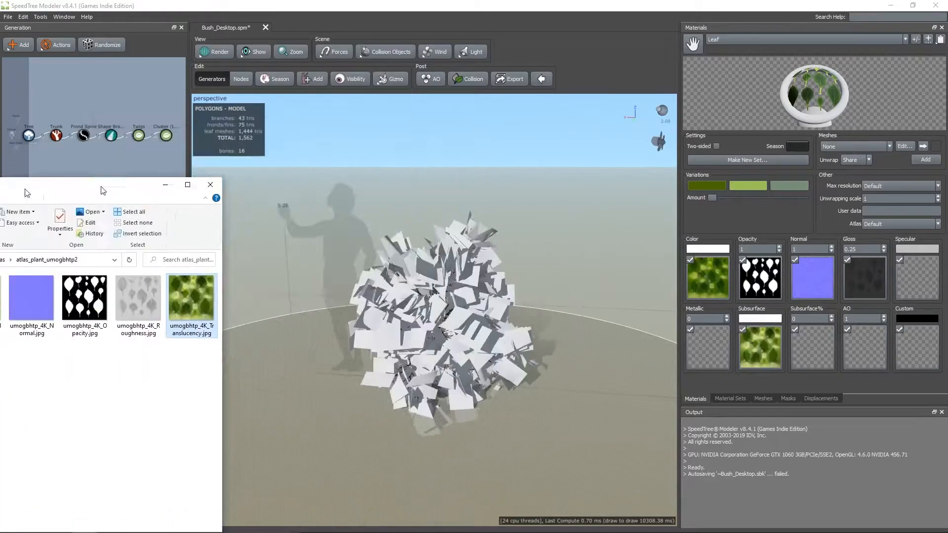
Invert the Leaf material's gloss map and make the material two-sided
double_click(857, 260)
click(635, 332)
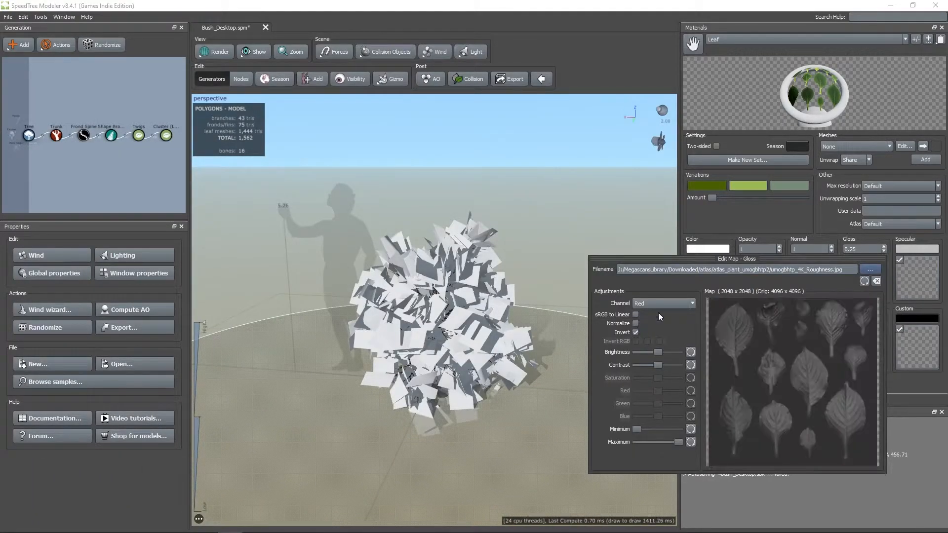
click(793, 216)
click(714, 147)
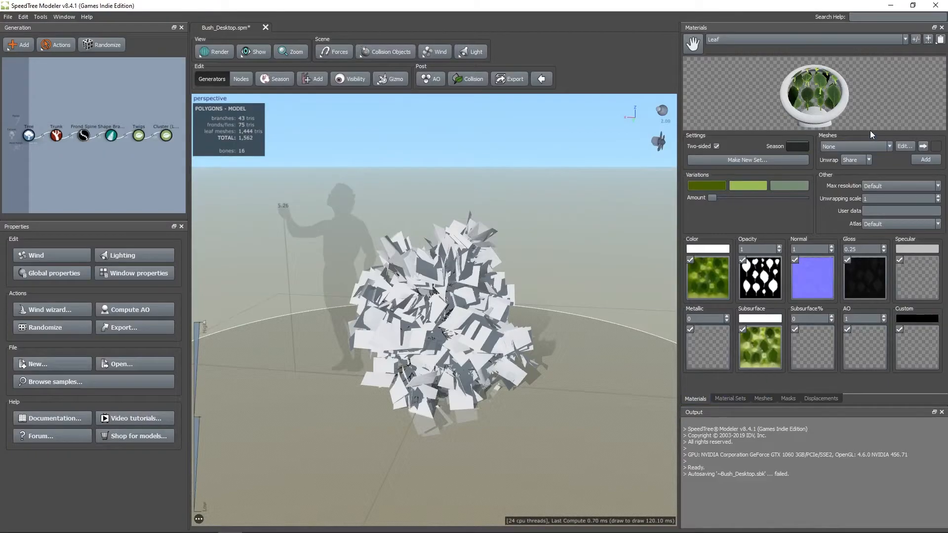
Create a cutout mesh for the Leaf material and fit its four points around the lower-left leaf of the atlas
click(763, 399)
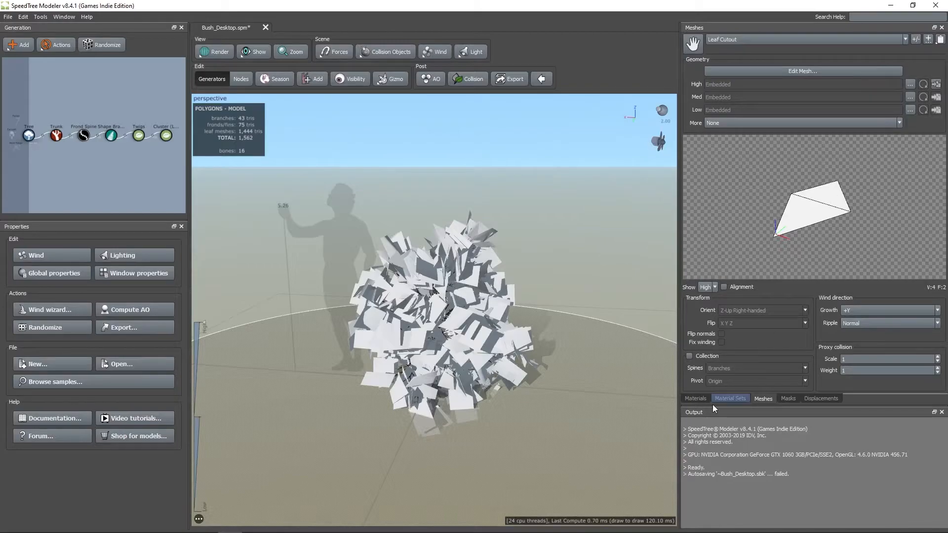
click(690, 398)
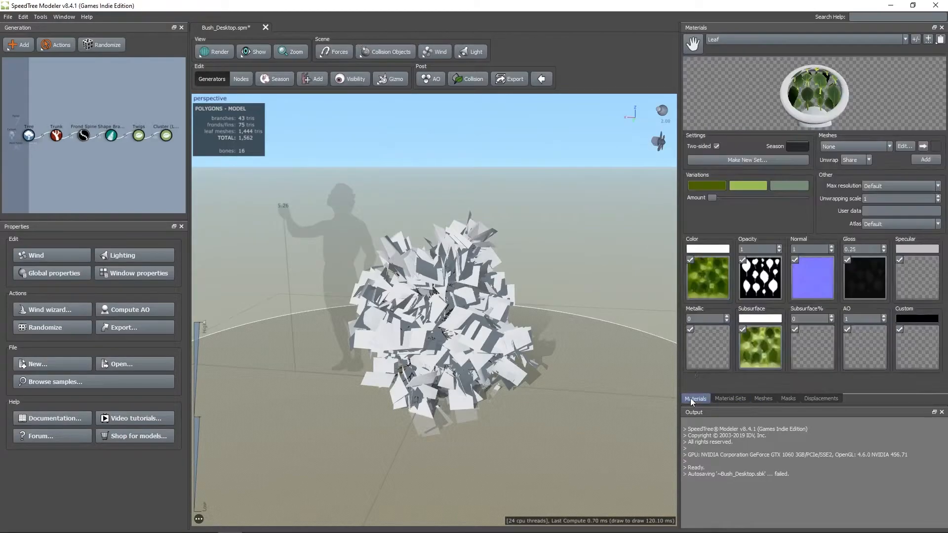
click(904, 146)
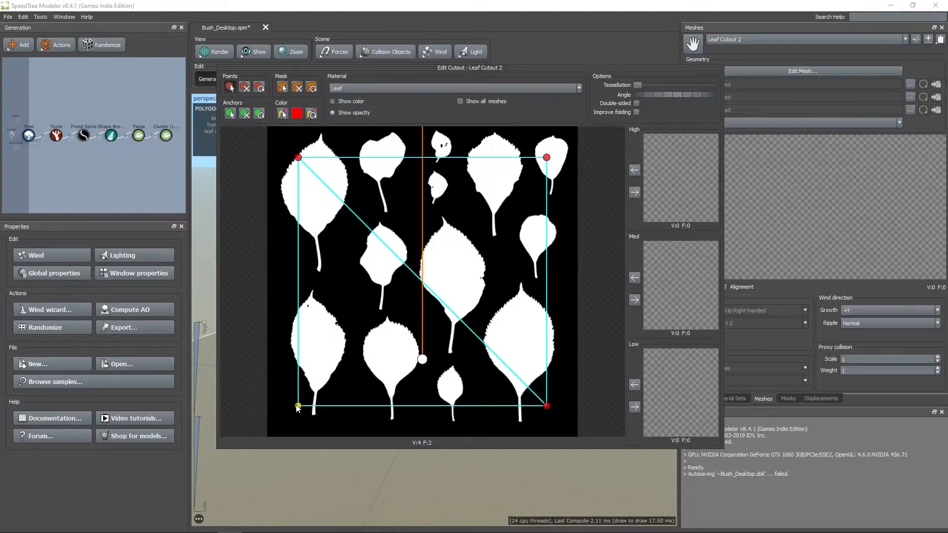
drag(298, 406, 313, 419)
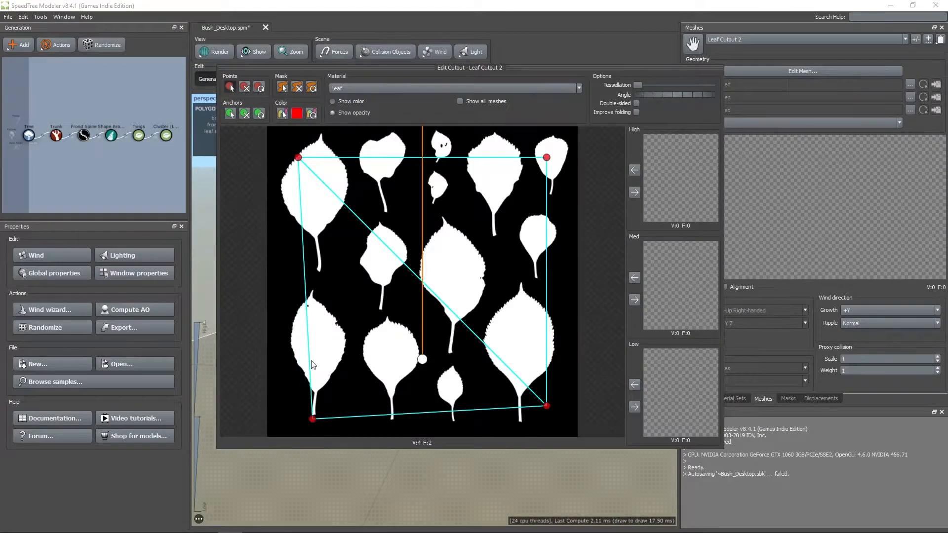
drag(298, 159, 283, 336)
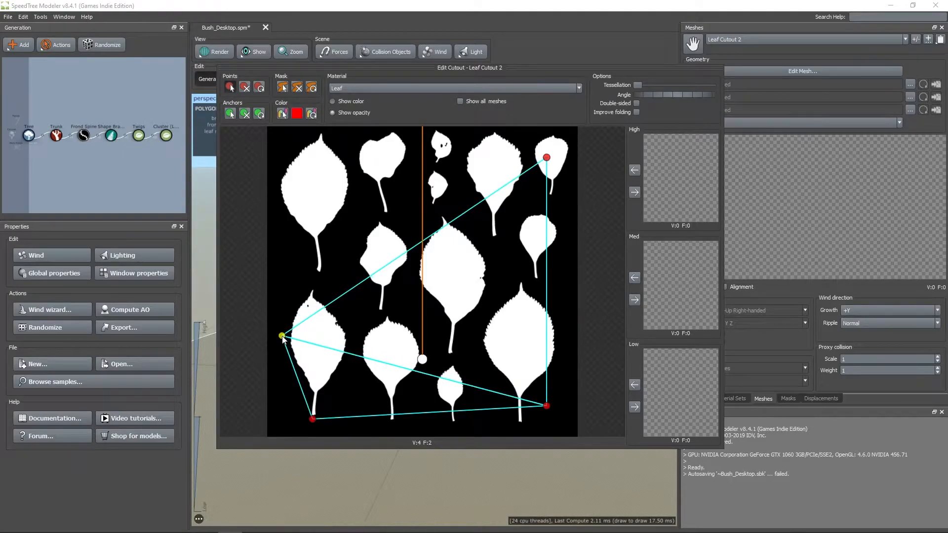
drag(547, 158, 314, 281)
drag(546, 405, 355, 343)
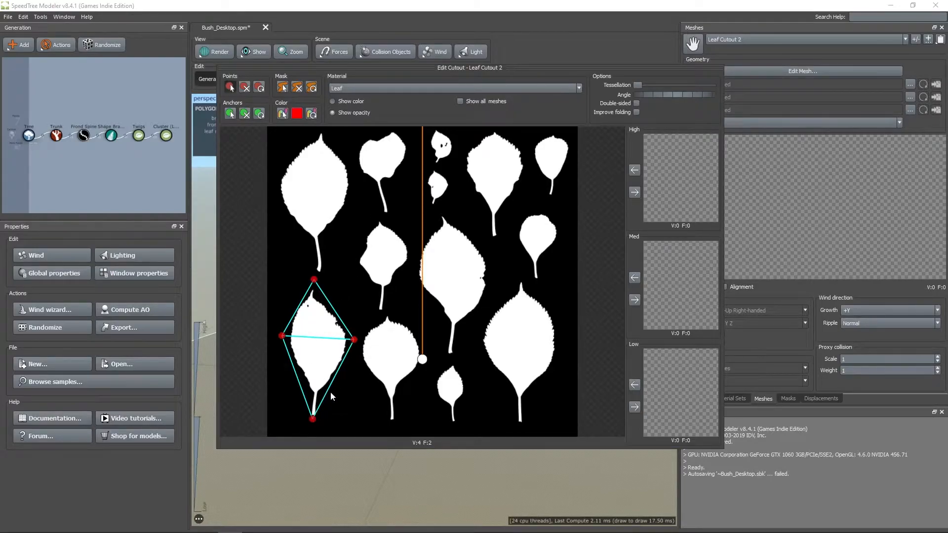
Move the cutout's pivot to the base of the lower-left leaf's stem and generate the High mesh from it
click(333, 102)
click(333, 113)
drag(422, 361, 314, 414)
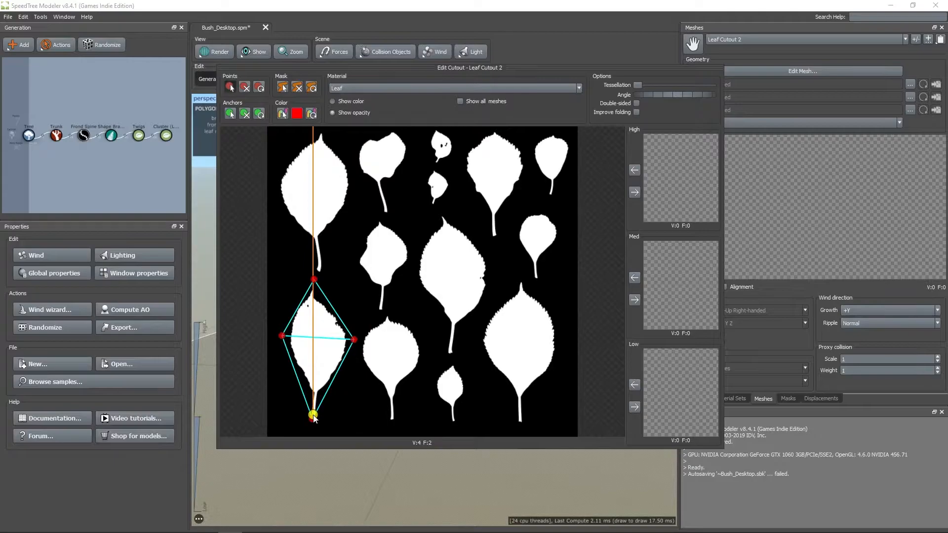
click(634, 192)
click(634, 192)
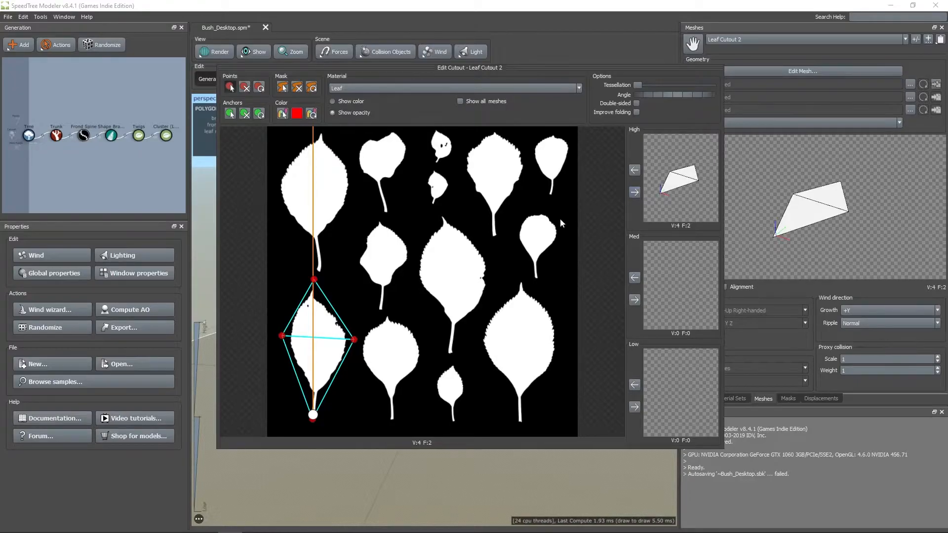
click(750, 53)
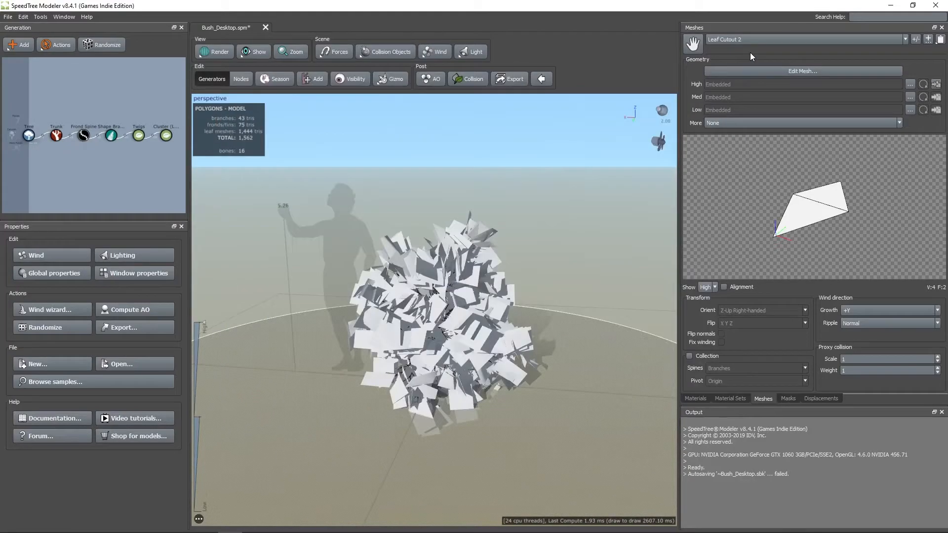
Apply the Leaf material to the individual leaves of the bush
click(697, 398)
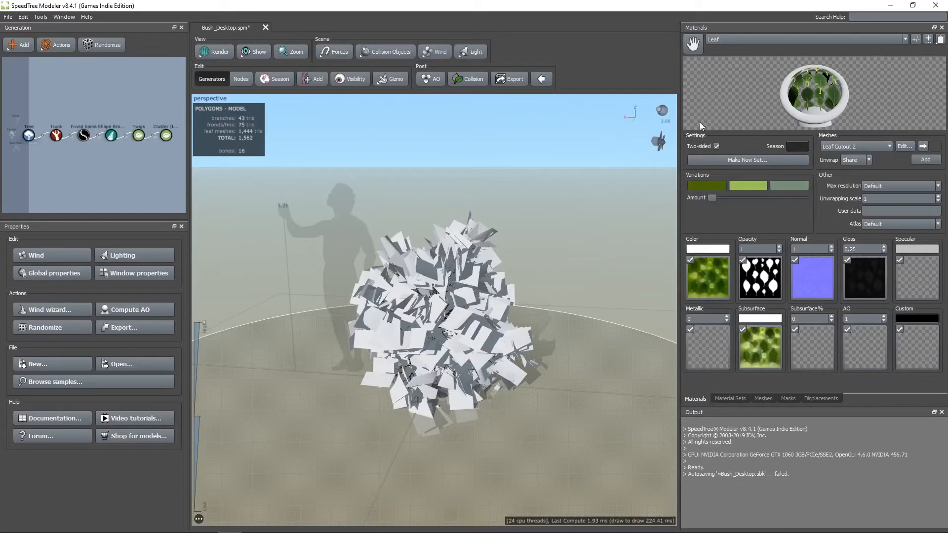
drag(693, 43, 339, 238)
scroll(470, 325, down, 3)
scroll(471, 326, up, 8)
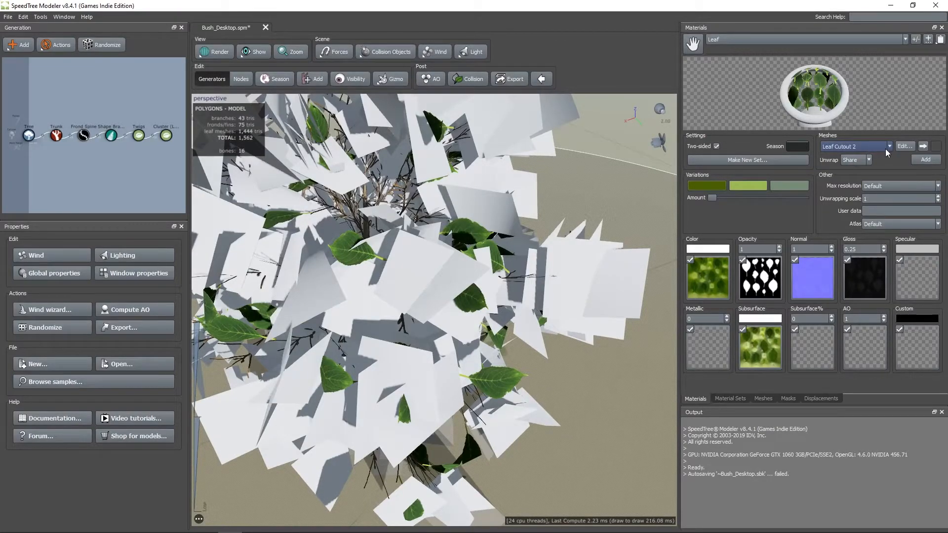
Add a second cutout mesh to the Leaf material and fit its four points around the small leaf in the atlas's bottom row
click(913, 158)
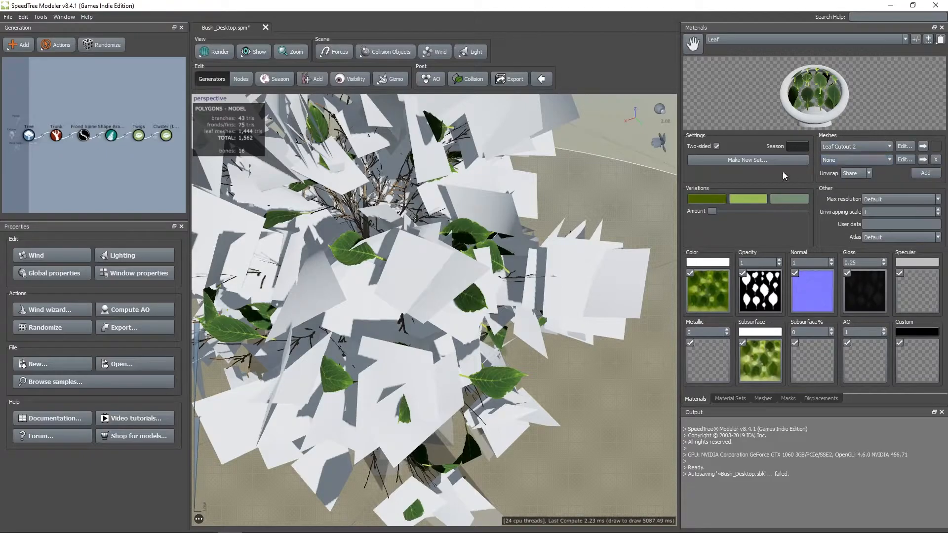
click(903, 158)
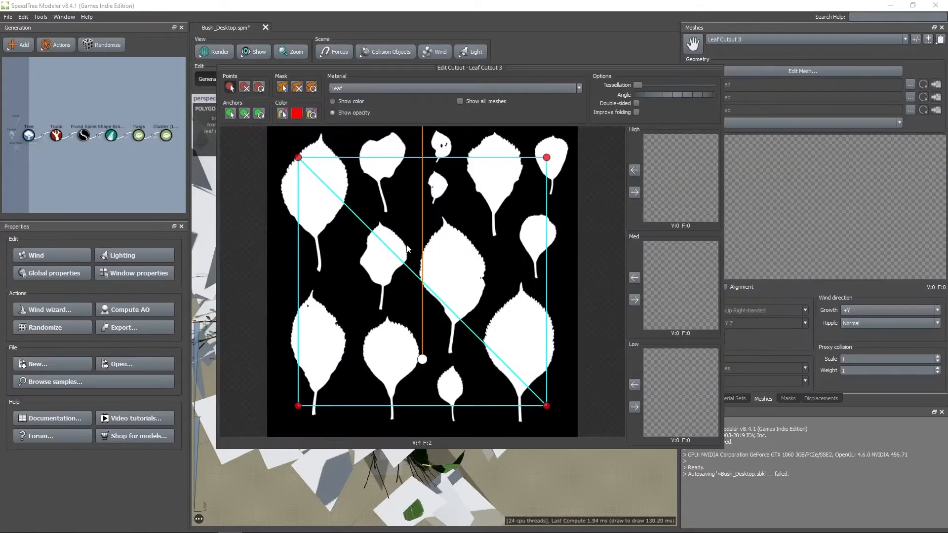
drag(298, 405, 392, 424)
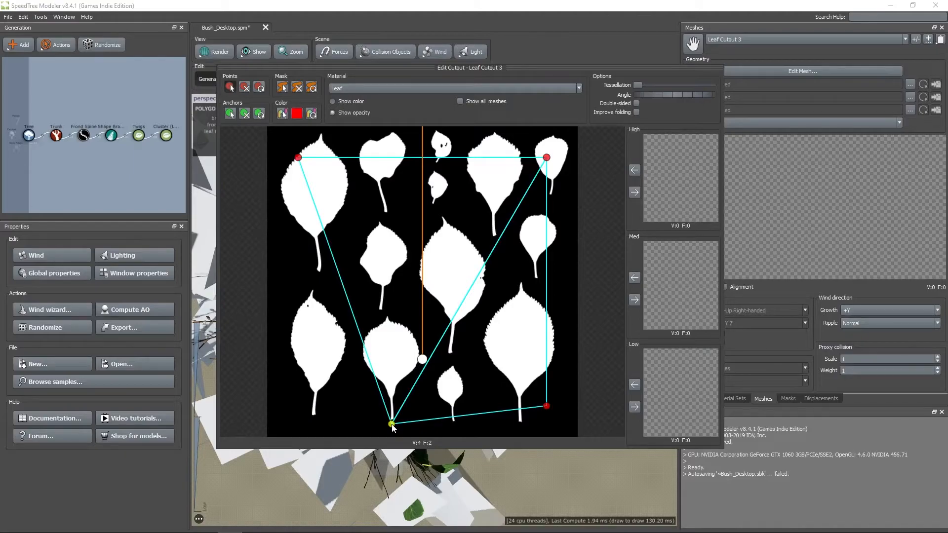
drag(392, 426, 454, 423)
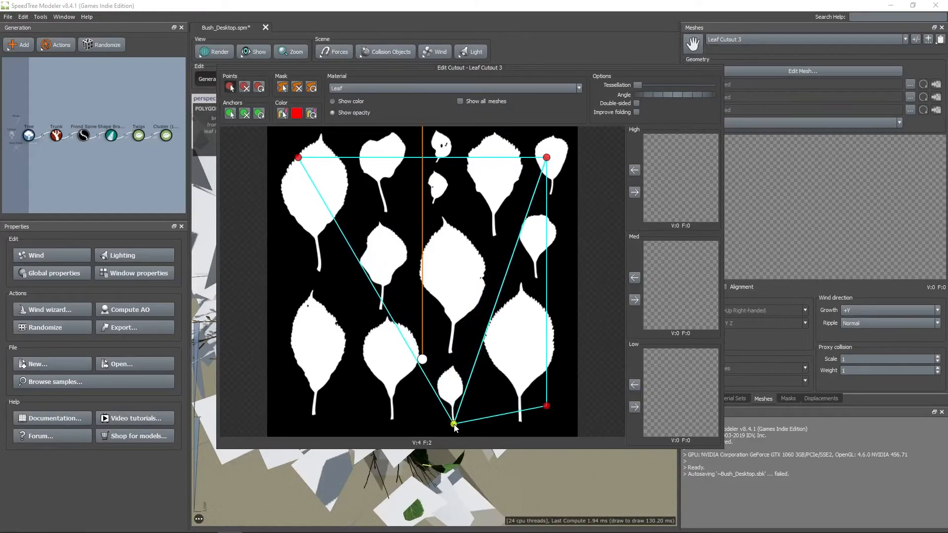
drag(298, 157, 434, 386)
drag(546, 158, 453, 359)
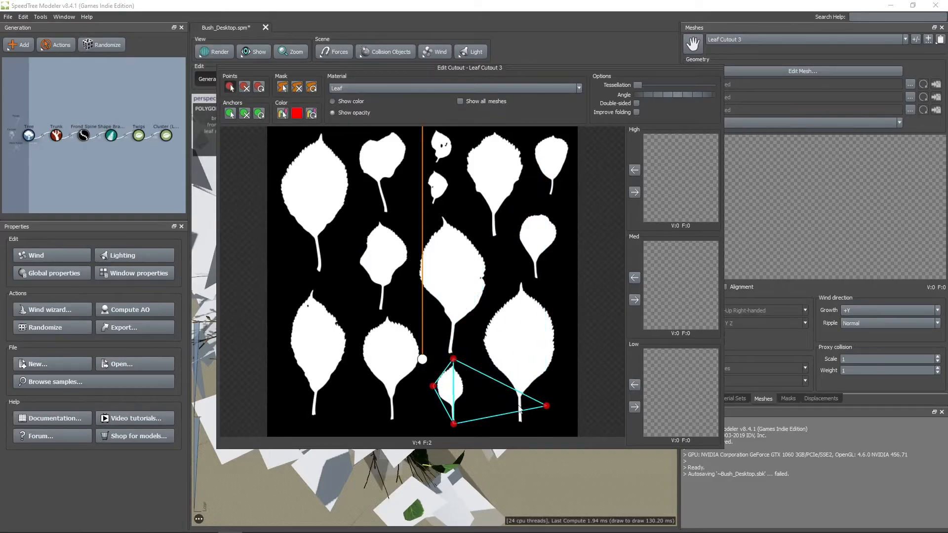
drag(546, 406, 472, 386)
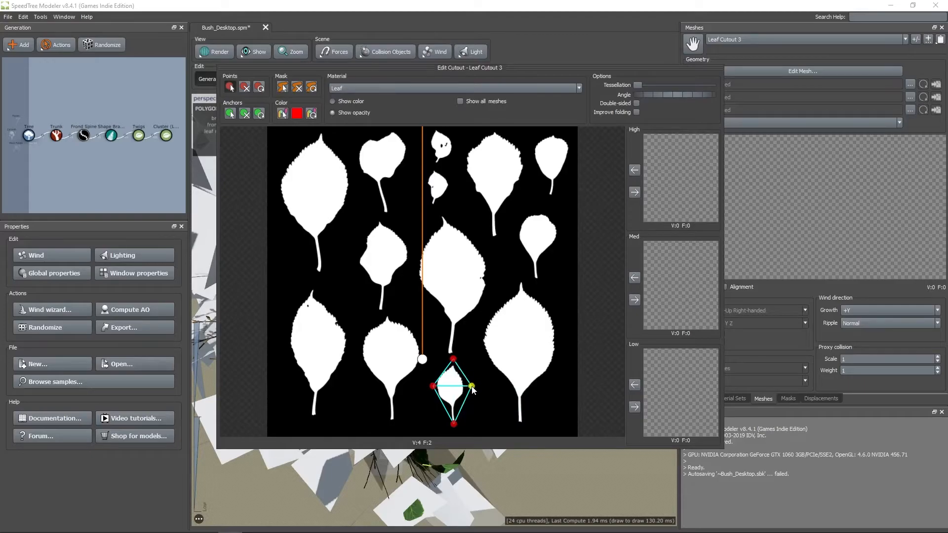
Generate the High mesh from the small leaf's cutout and check the leaves on the bush
click(634, 192)
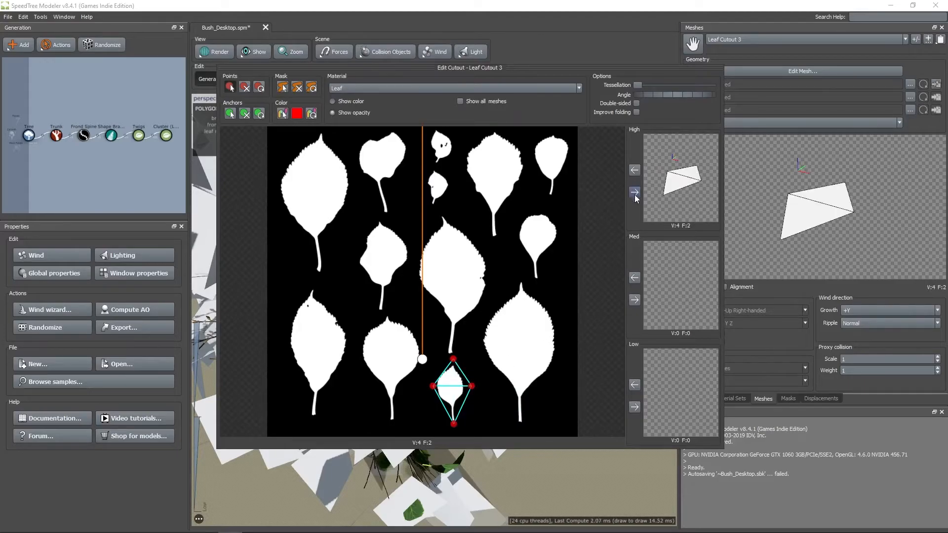
click(641, 41)
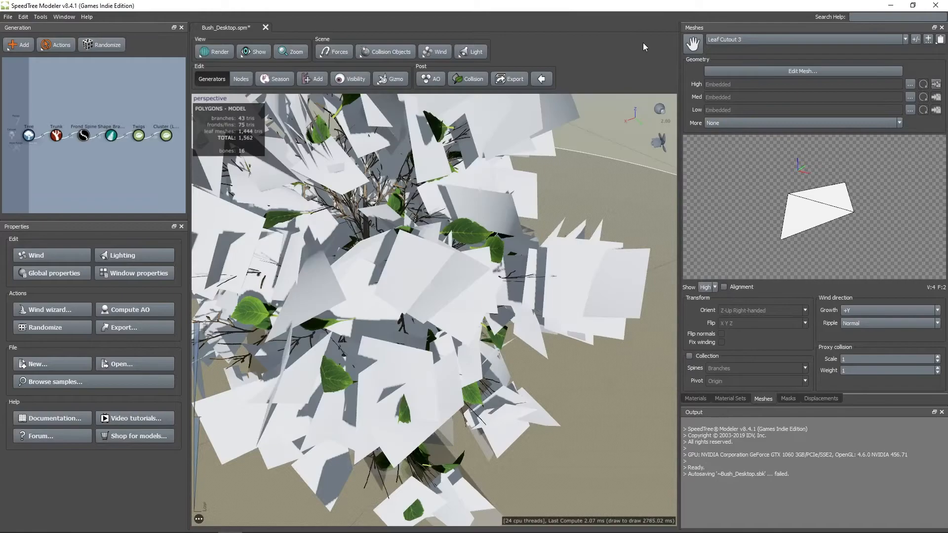
click(695, 399)
drag(431, 277, 331, 273)
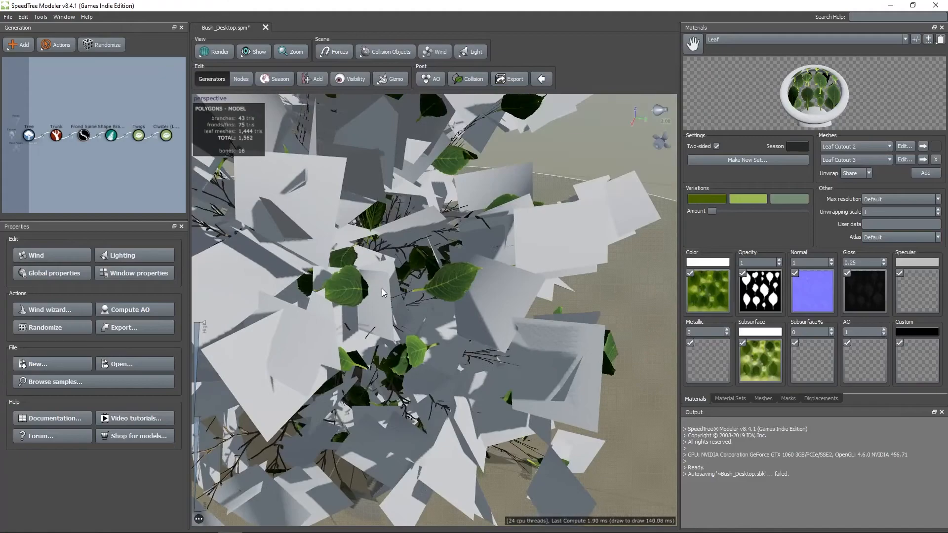
scroll(381, 289, down, 6)
scroll(392, 316, down, 3)
drag(378, 302, 404, 312)
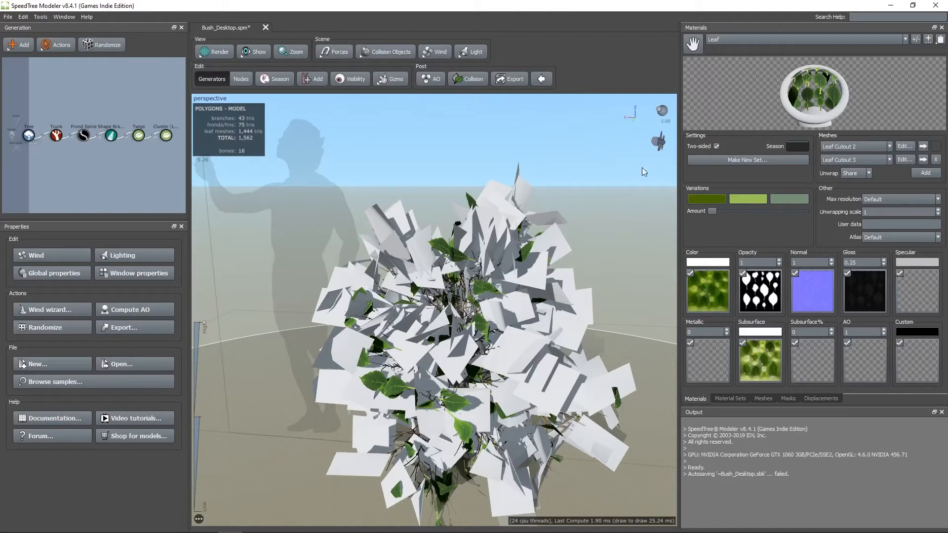
Add a third cutout mesh to the Leaf material and fit its four points around the small leaf in the second column of the atlas's middle row
click(922, 174)
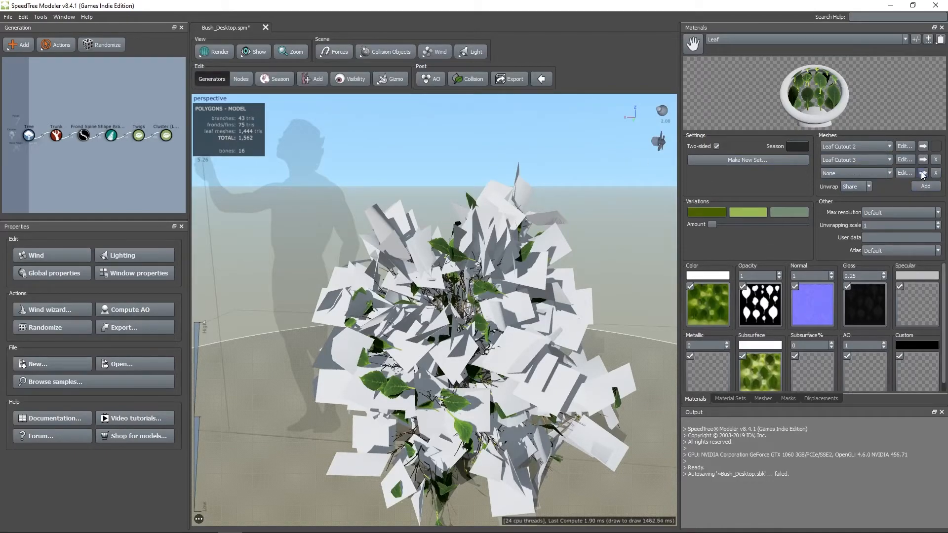
click(904, 172)
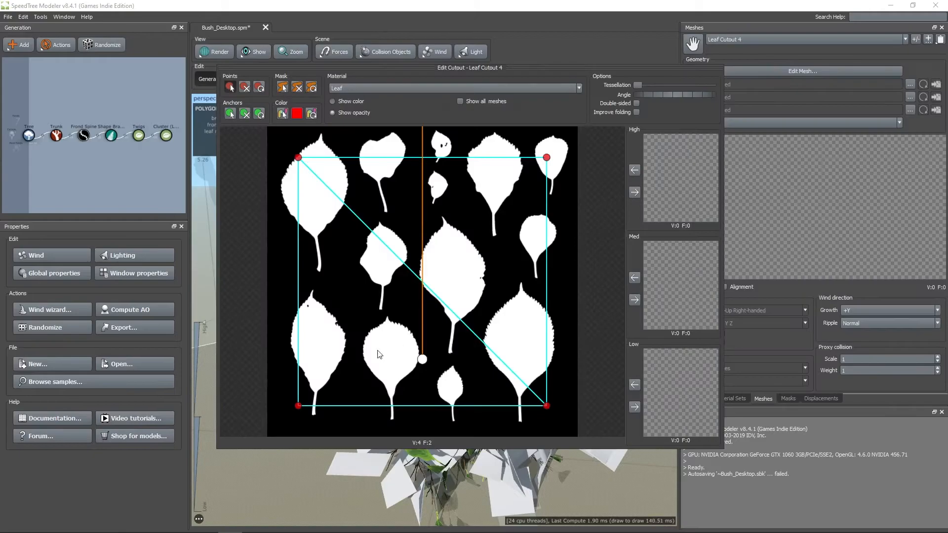
drag(298, 406, 380, 312)
drag(300, 162, 351, 252)
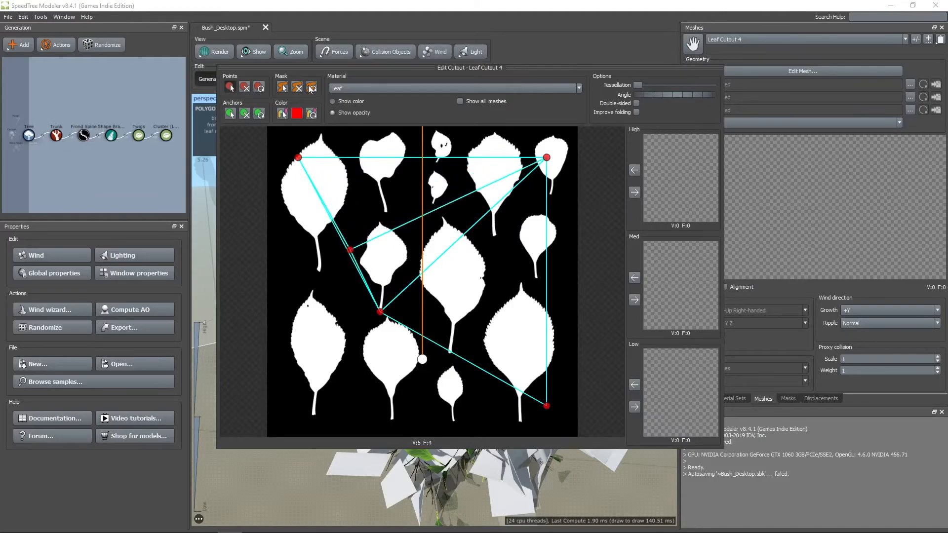
click(244, 88)
click(298, 157)
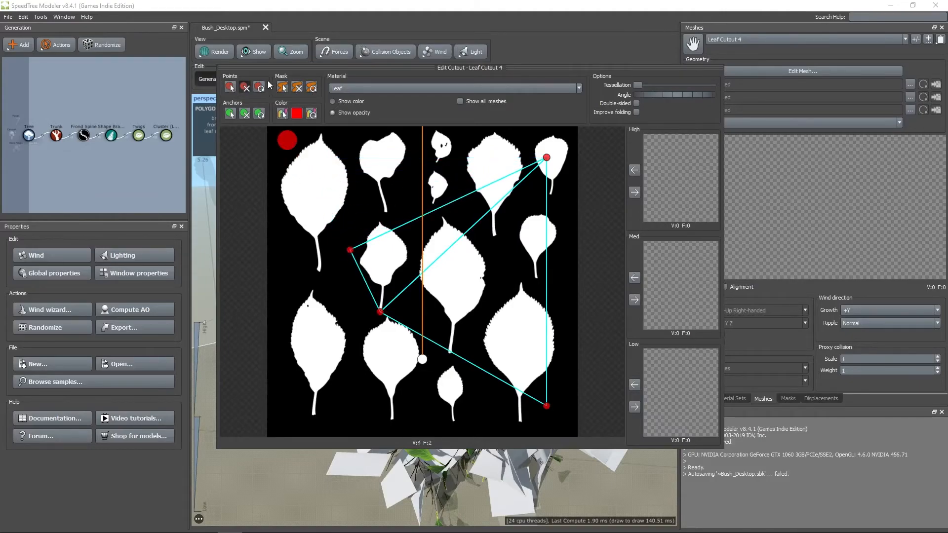
drag(546, 157, 379, 215)
drag(546, 407, 417, 253)
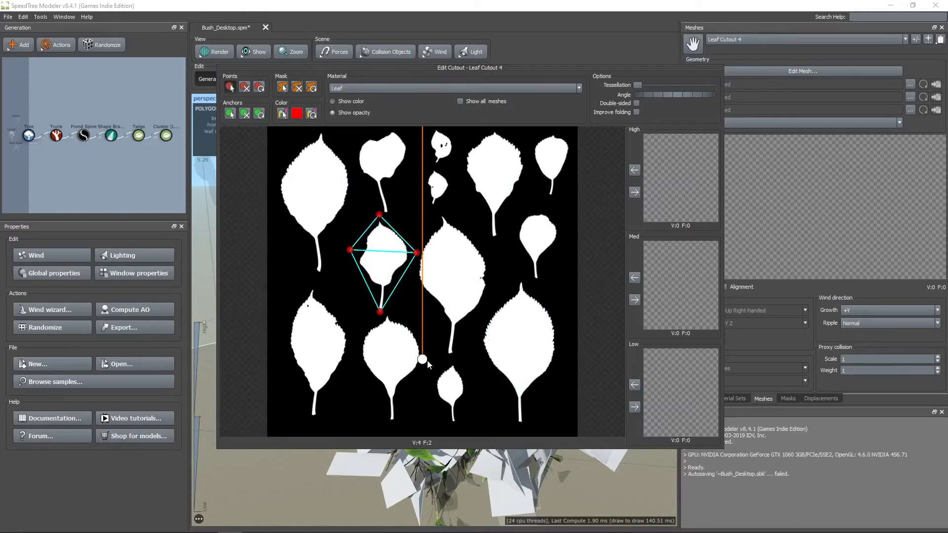
Move the middle-row leaf cutout's pivot to its stem base, generate the High mesh from it and check the bush's foliage
drag(422, 358, 380, 311)
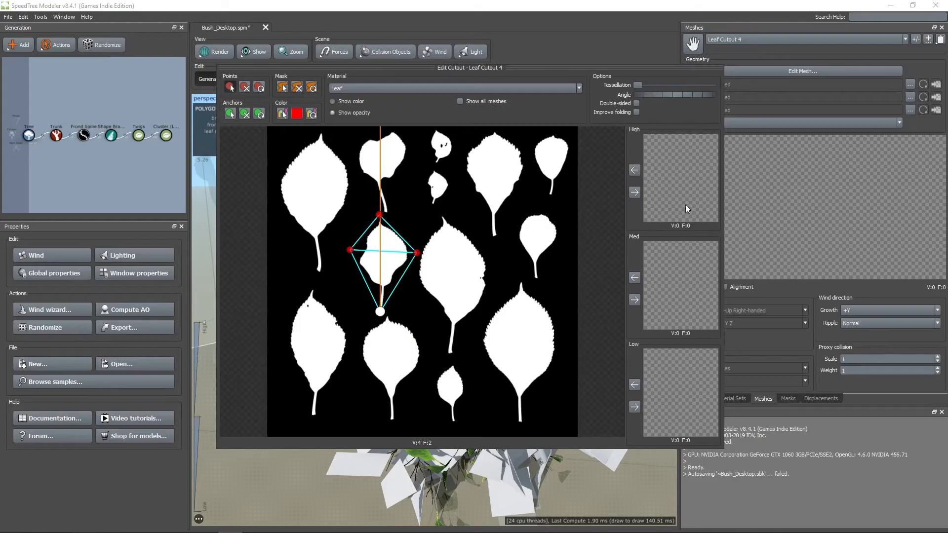
click(634, 192)
click(627, 23)
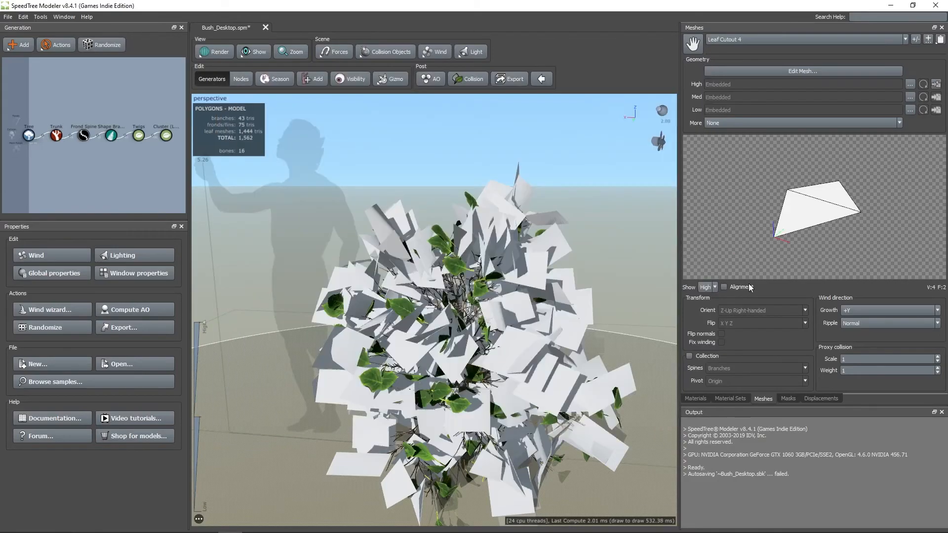
click(695, 397)
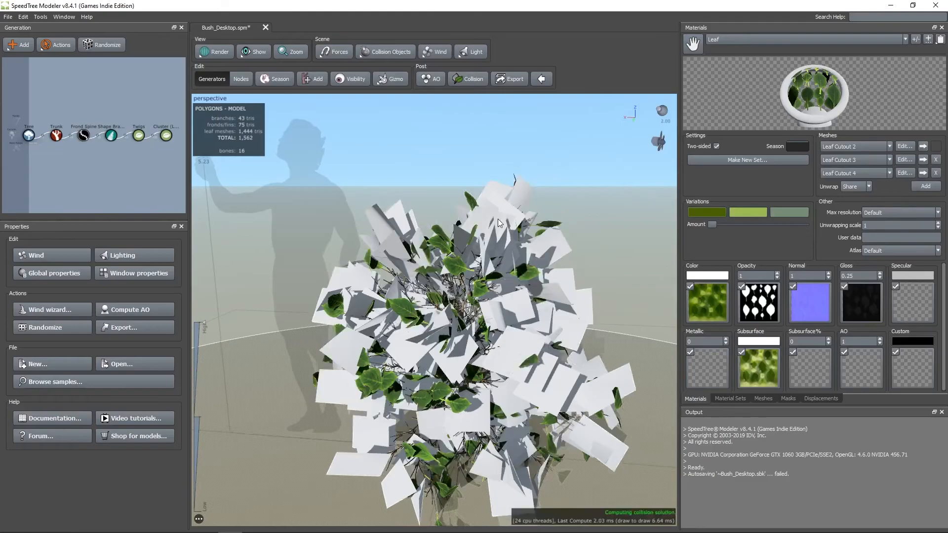
drag(487, 232, 459, 289)
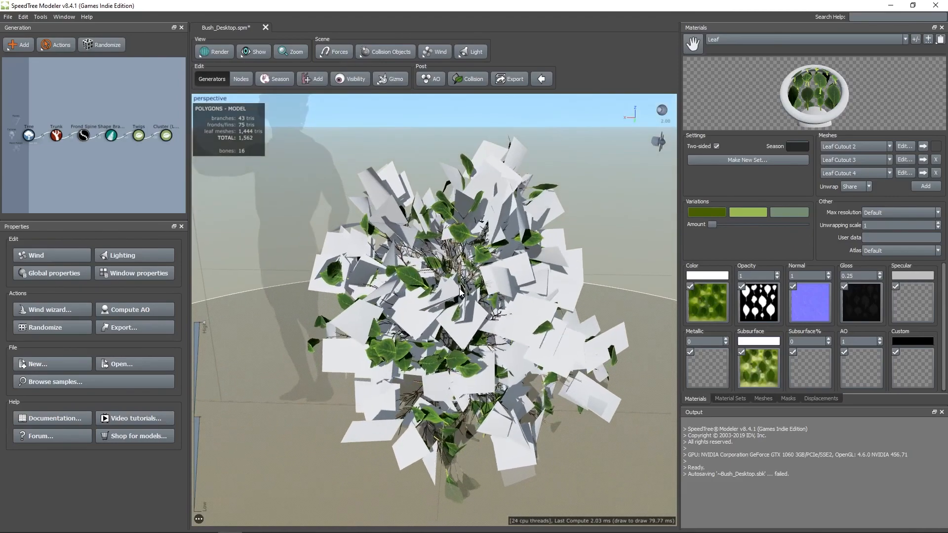